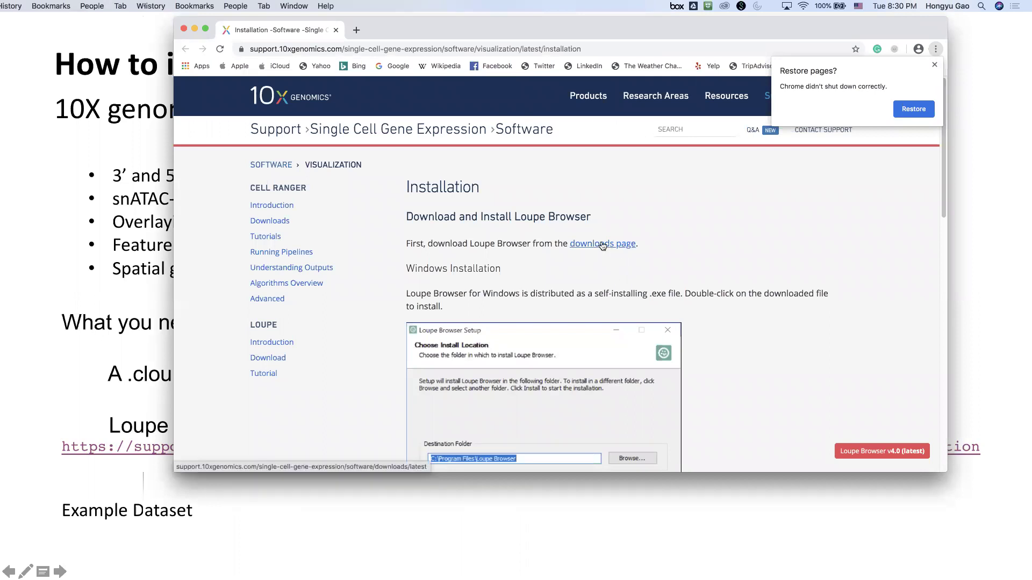
Visit the Loupe Browser Software Downloads page, then quit Google Chrome to return to the slides.
click(607, 246)
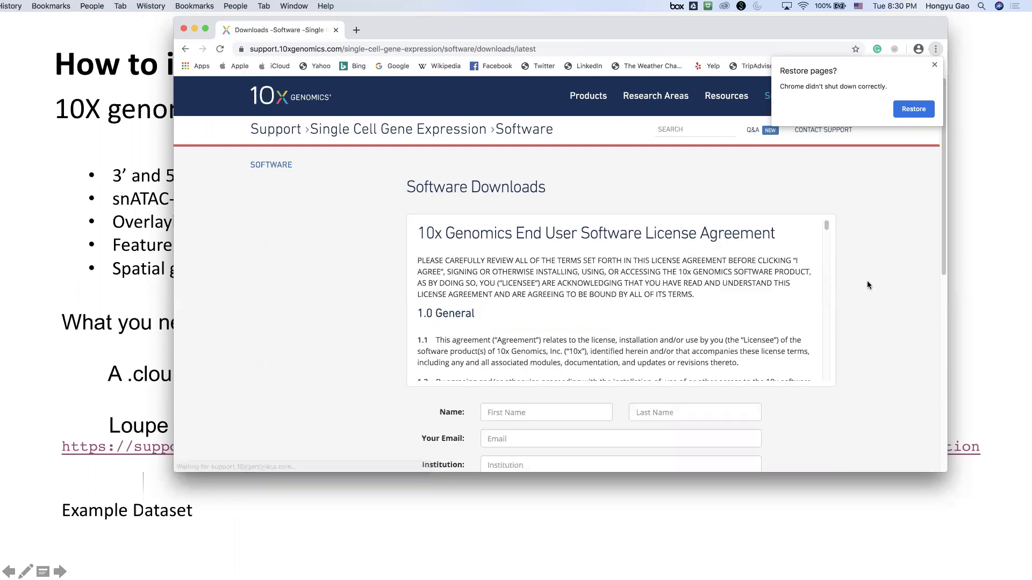
scroll(866, 279, down, 3)
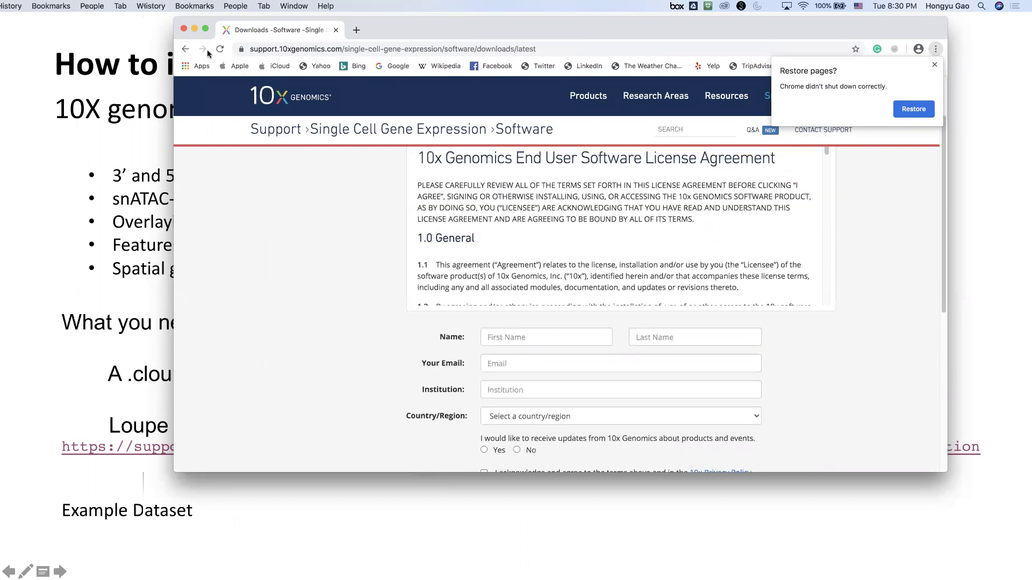
click(44, 6)
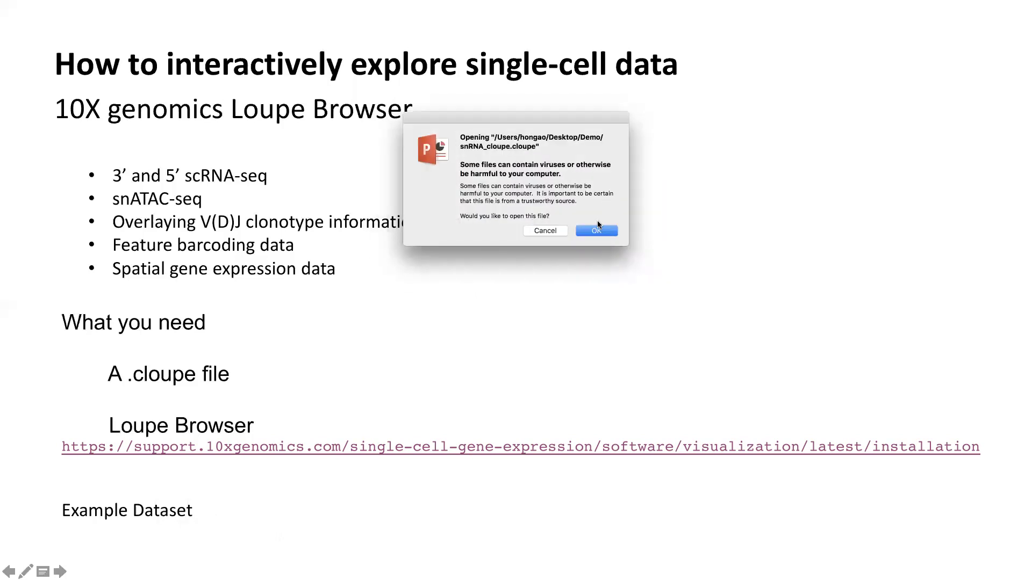
Confirm opening snRNA_cloupe.cloupe, then enlarge and reposition the Loupe Browser window.
click(591, 232)
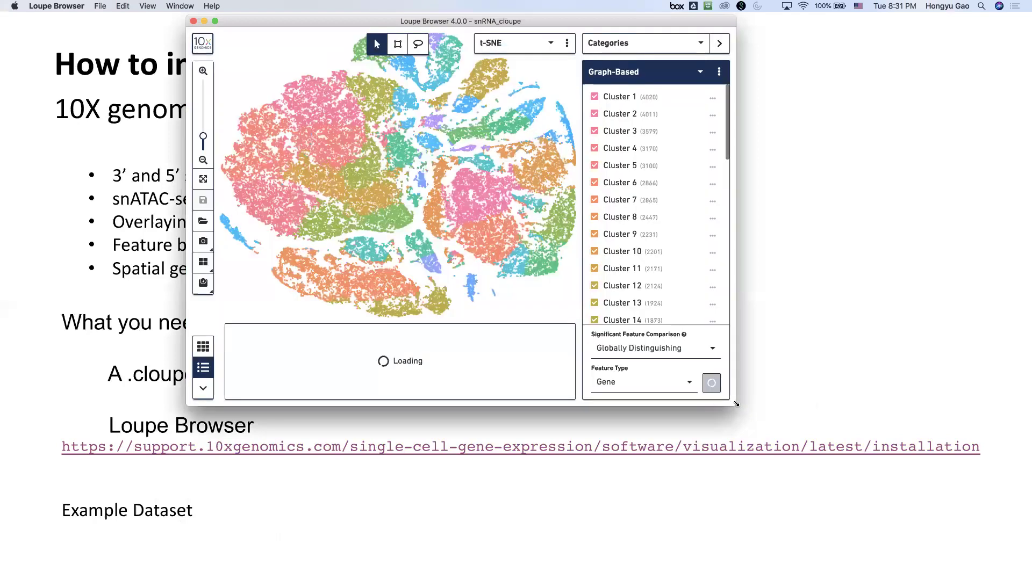
drag(737, 404, 921, 481)
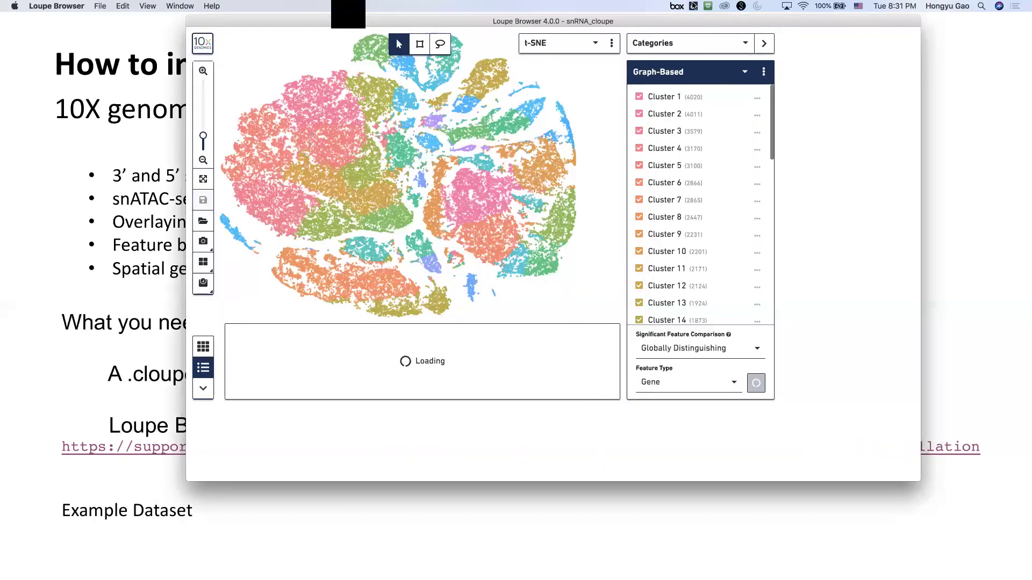
drag(737, 21, 692, 46)
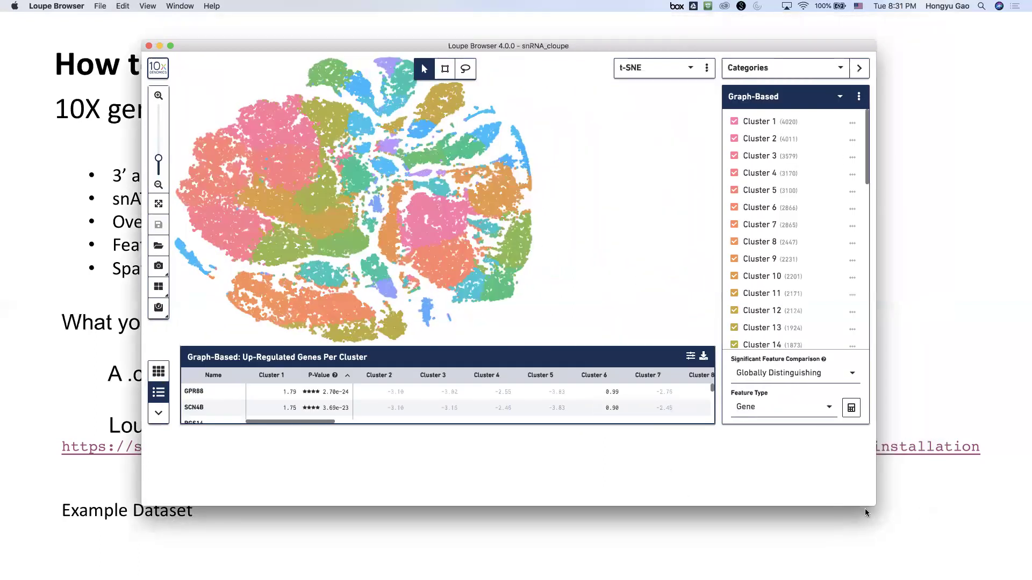
drag(875, 507, 971, 560)
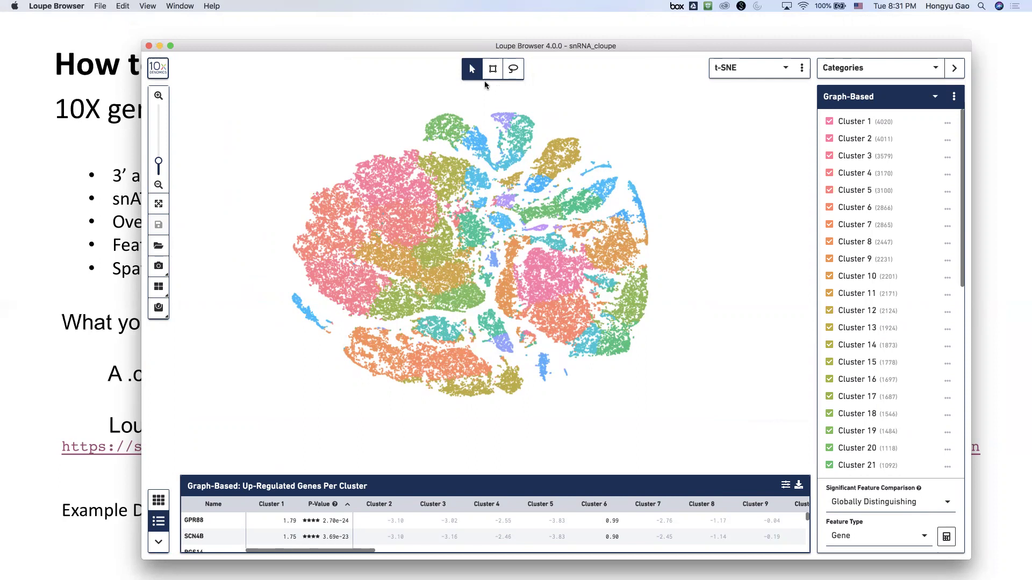
Centre the t-SNE cluster plot and show the Categories data-view list.
mouse_move(499, 184)
drag(494, 186, 521, 196)
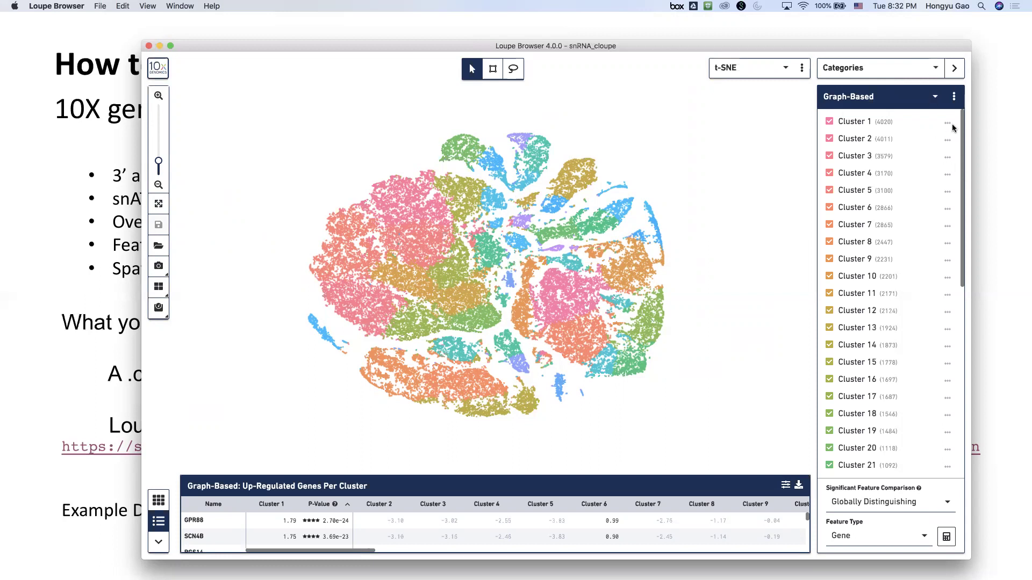
click(936, 71)
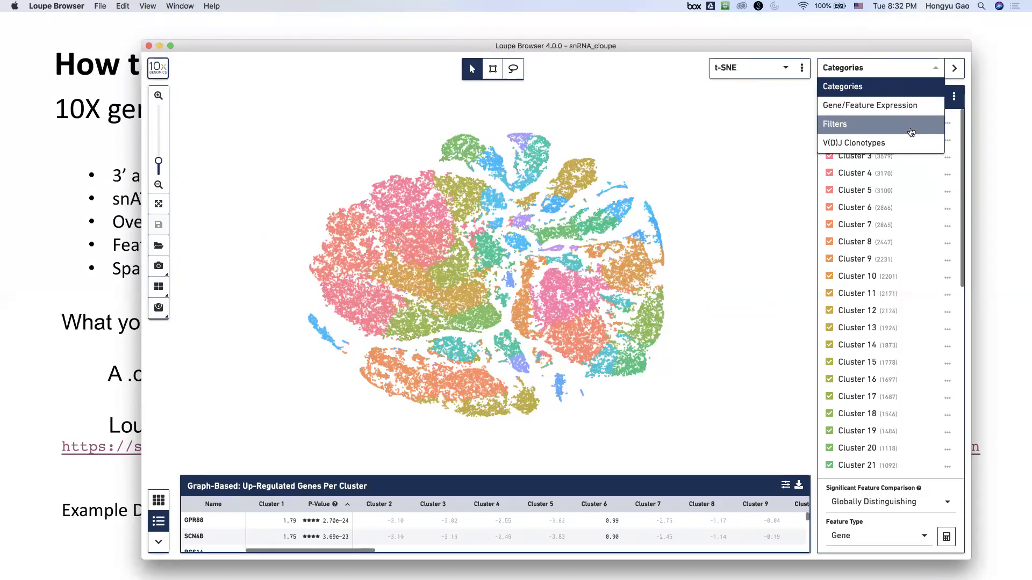
Close the Categories data-view list, leaving the Graph-Based cluster colouring unchanged.
click(933, 71)
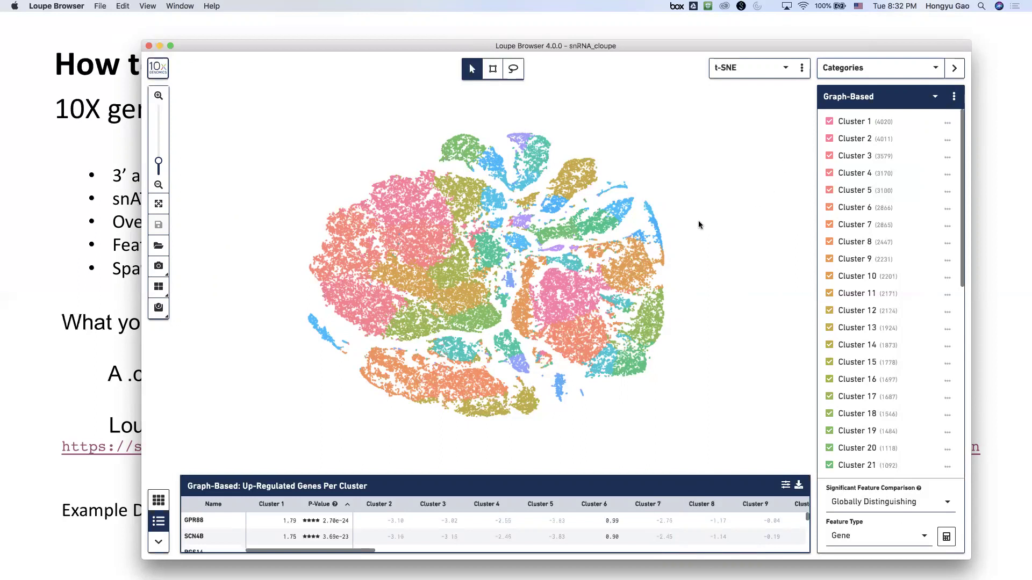
Switch the projection from t-SNE to COGA_snRNA_2pools and shift the UMAP plot into full view.
click(801, 73)
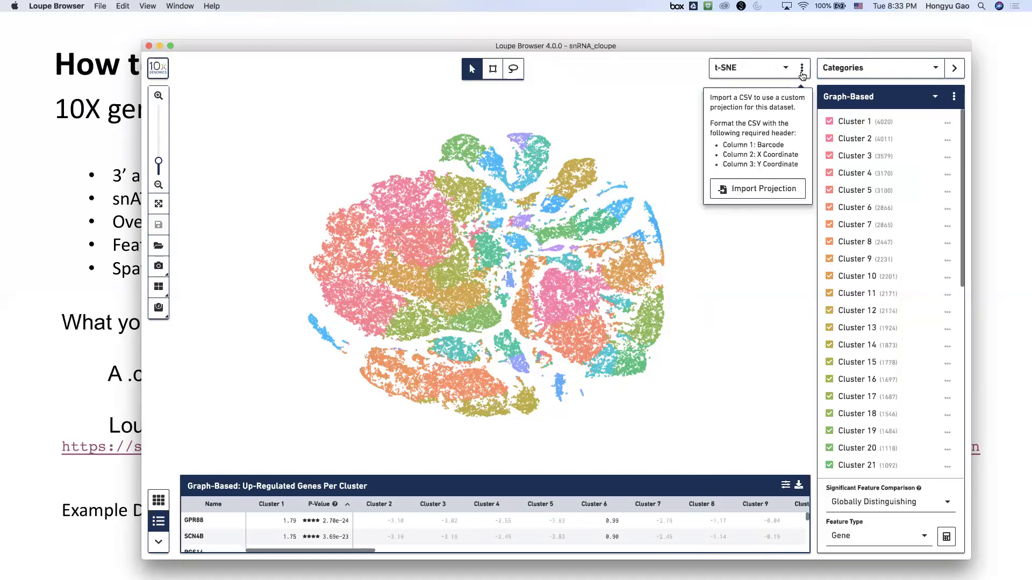
click(780, 196)
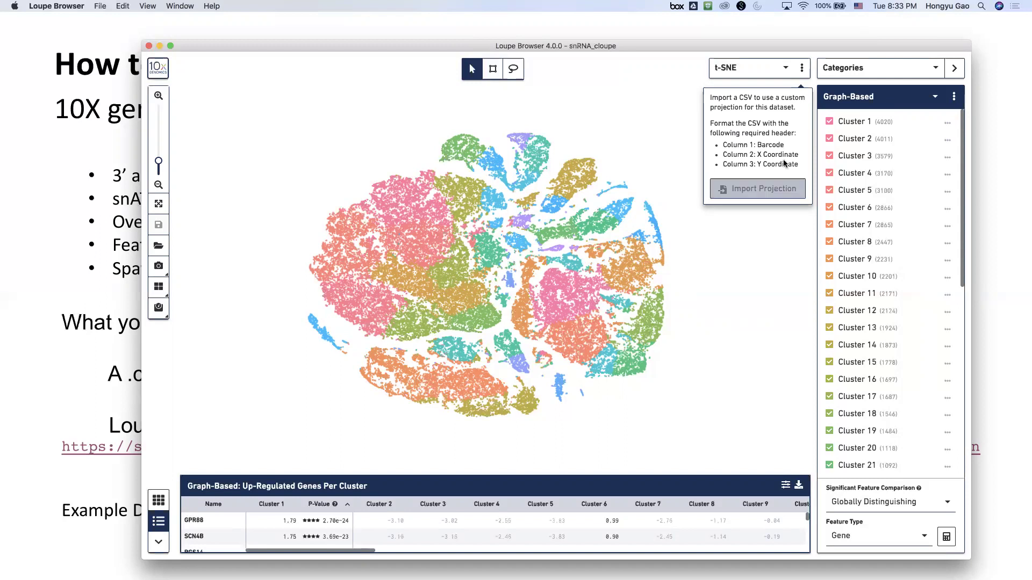
click(787, 70)
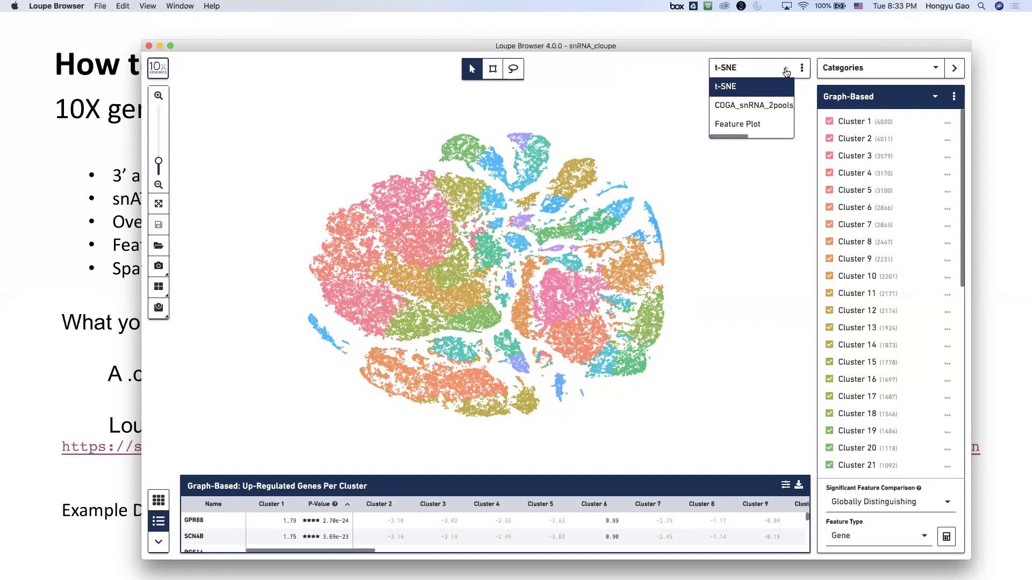
click(775, 107)
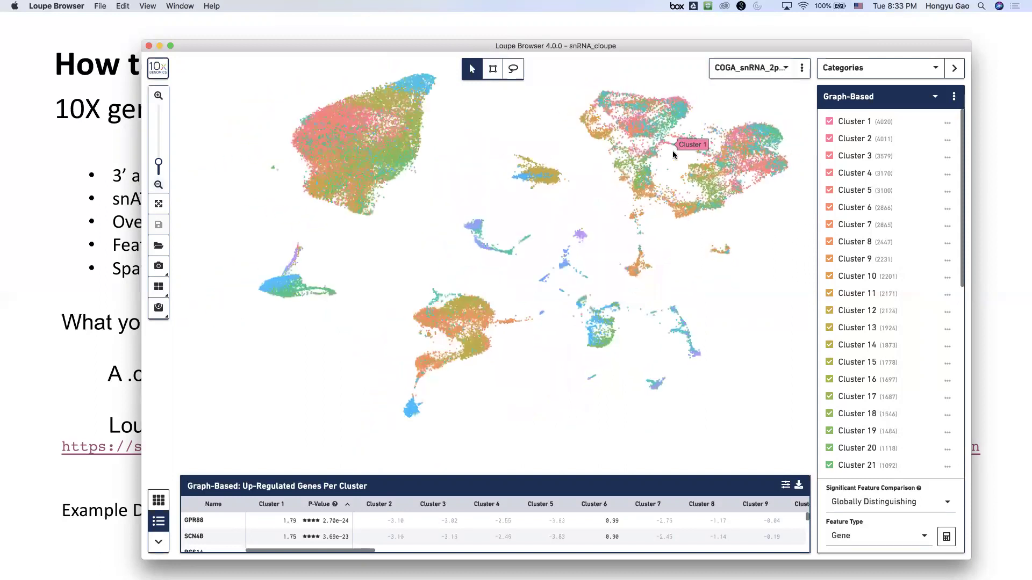
scroll(639, 119, down, 2)
drag(630, 112, 637, 139)
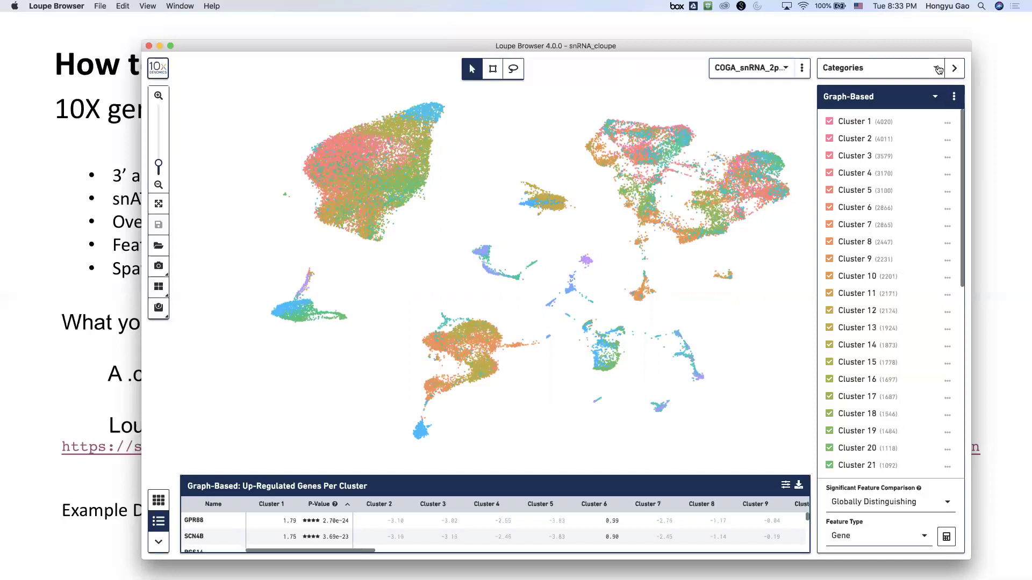
Colour the UMAP cells by the seurat_cluster category, e.g. 0.ODCs with 7460 cells.
click(955, 99)
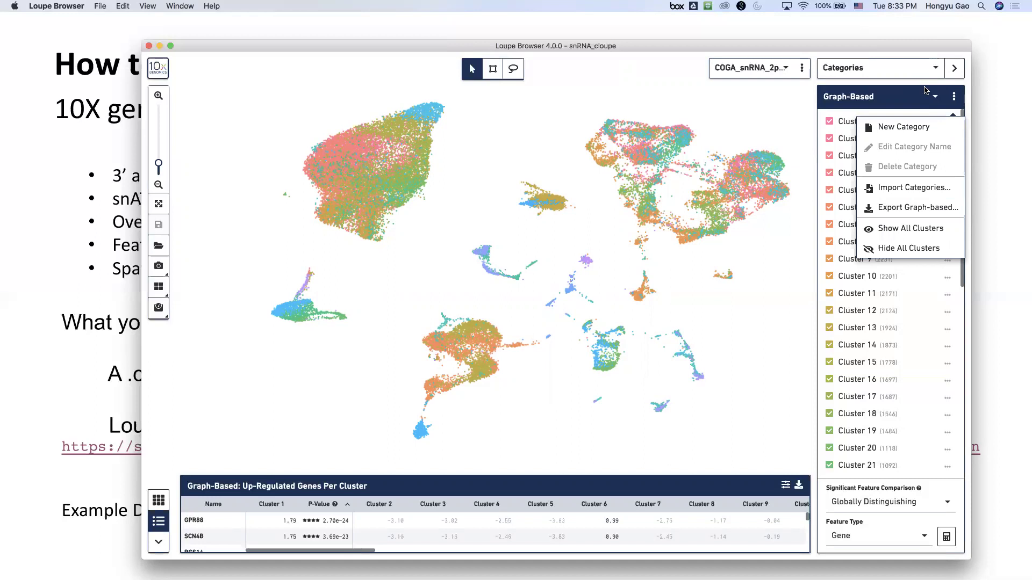
click(932, 98)
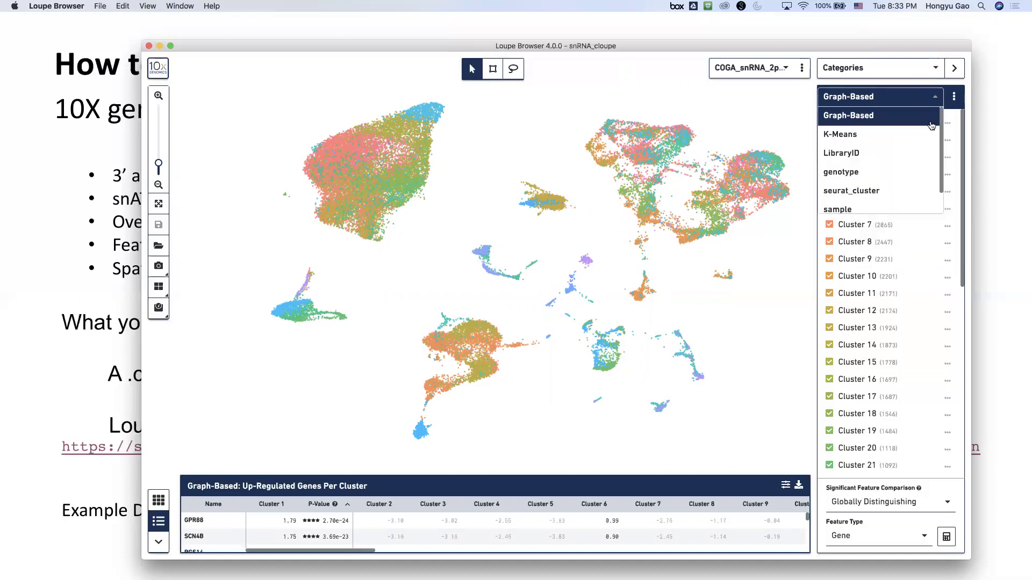
click(891, 192)
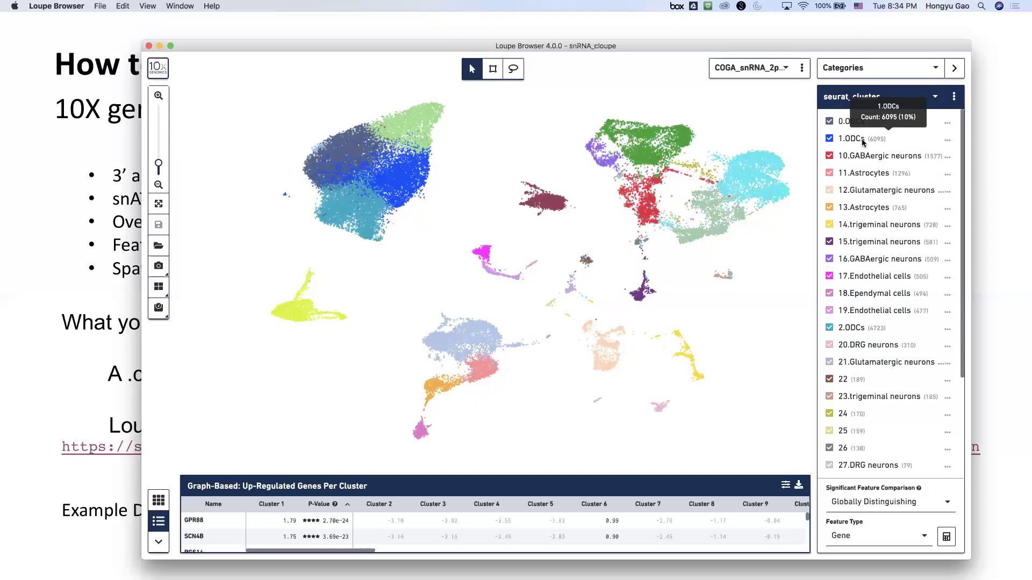
click(949, 144)
click(890, 158)
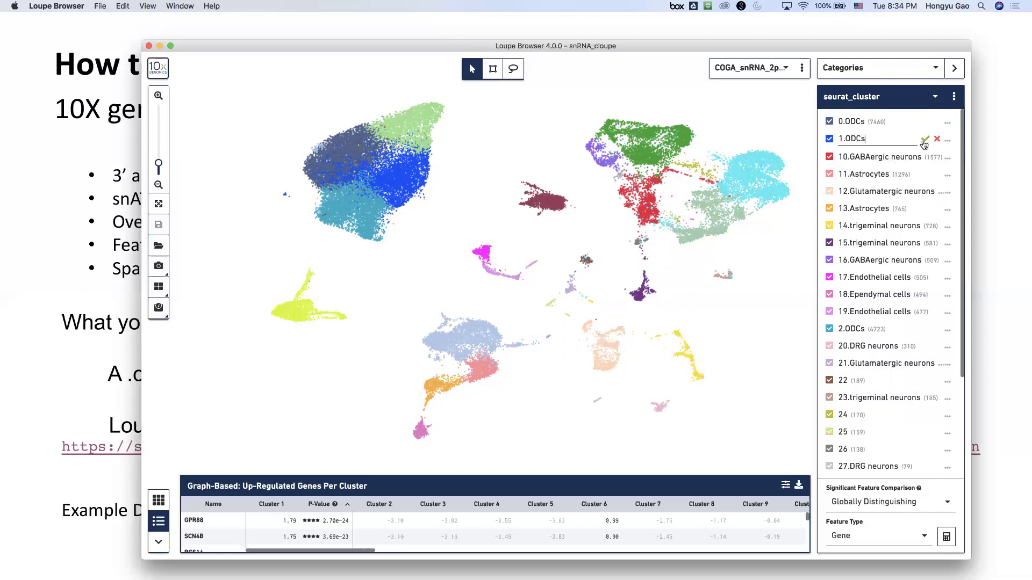
click(925, 141)
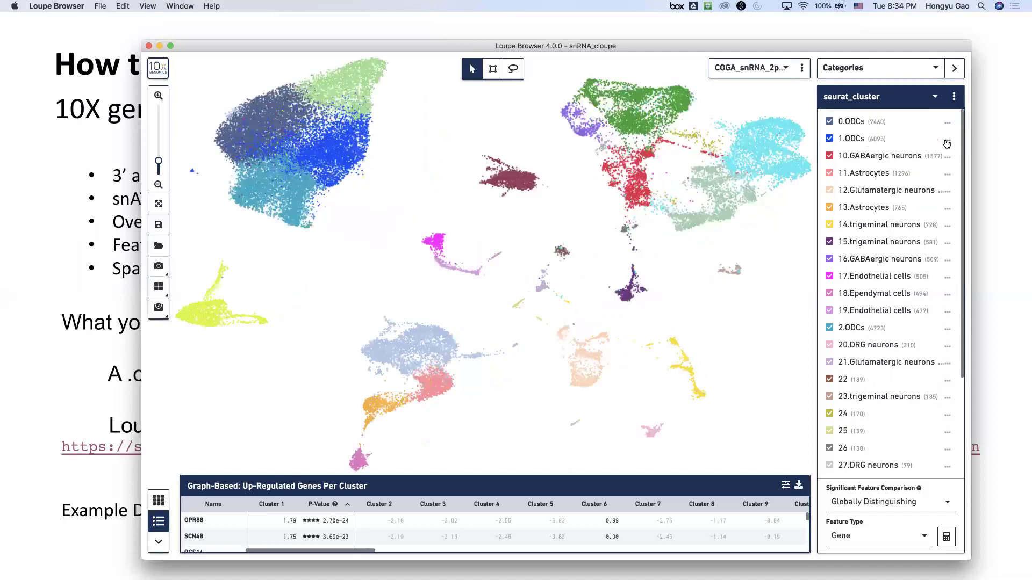
click(947, 144)
click(880, 180)
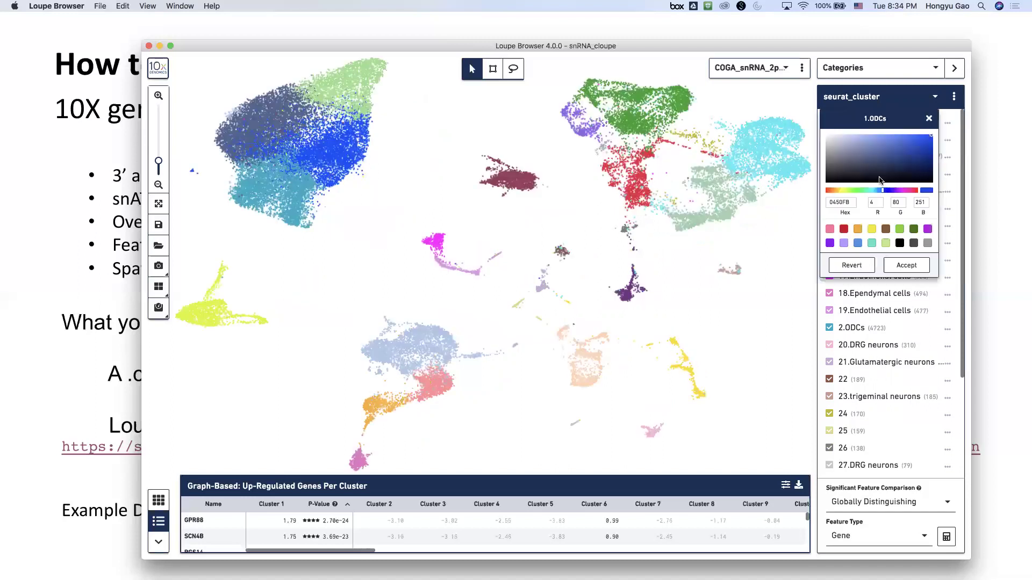
click(929, 119)
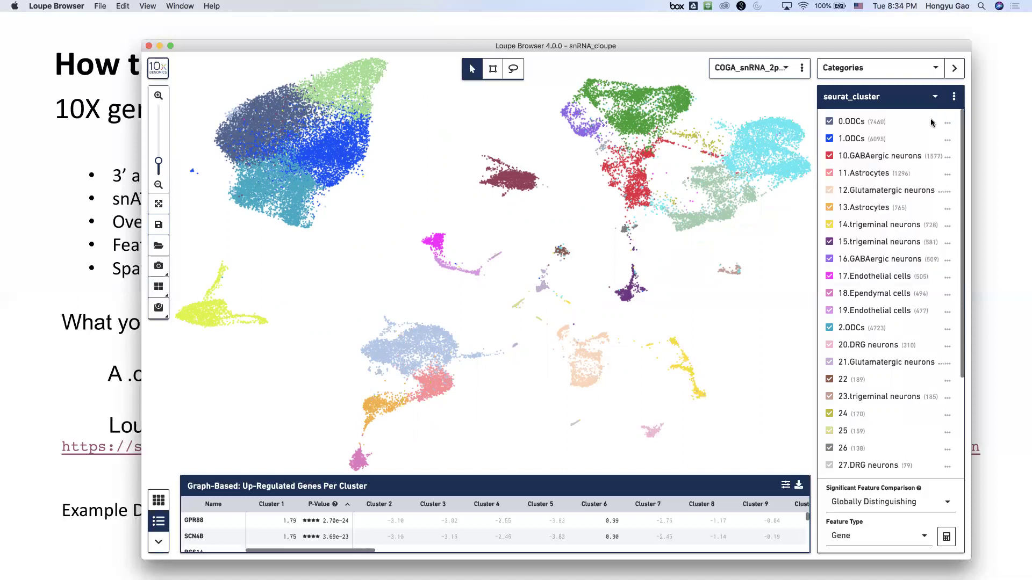
click(936, 72)
click(936, 72)
click(955, 98)
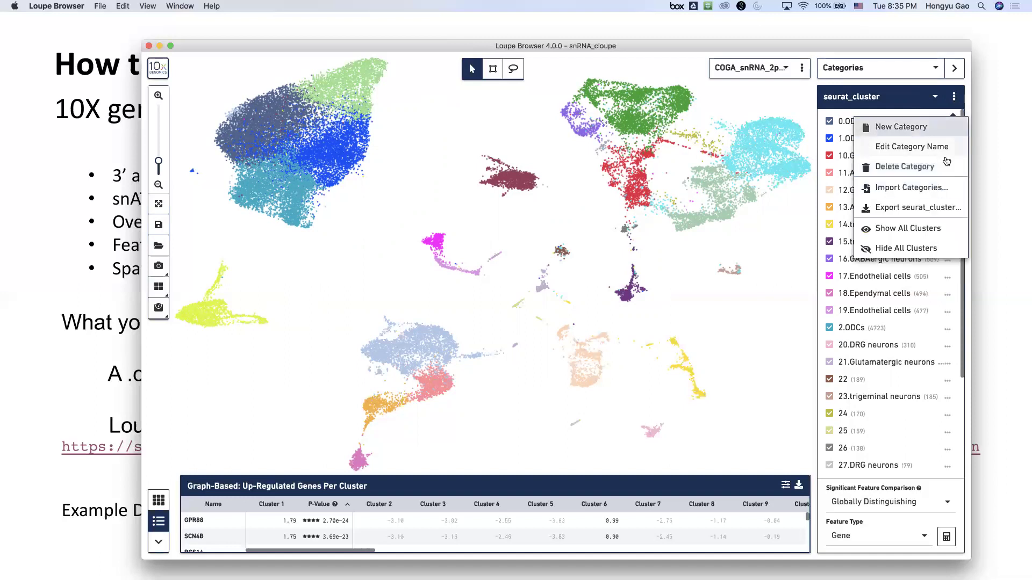
click(956, 98)
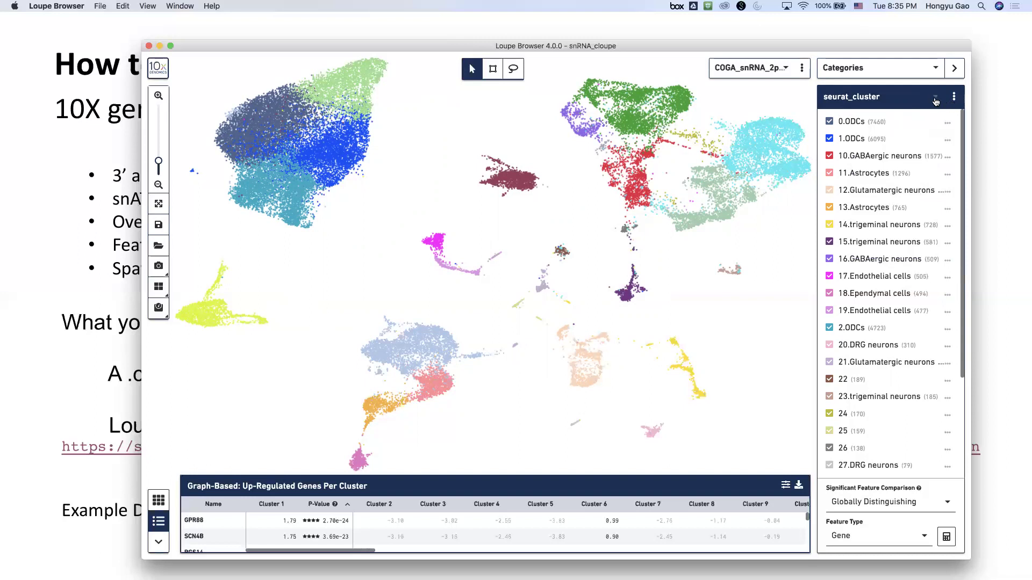
Switch the cell colouring from seurat_cluster to sample, listing samples 190 through 507.
click(936, 102)
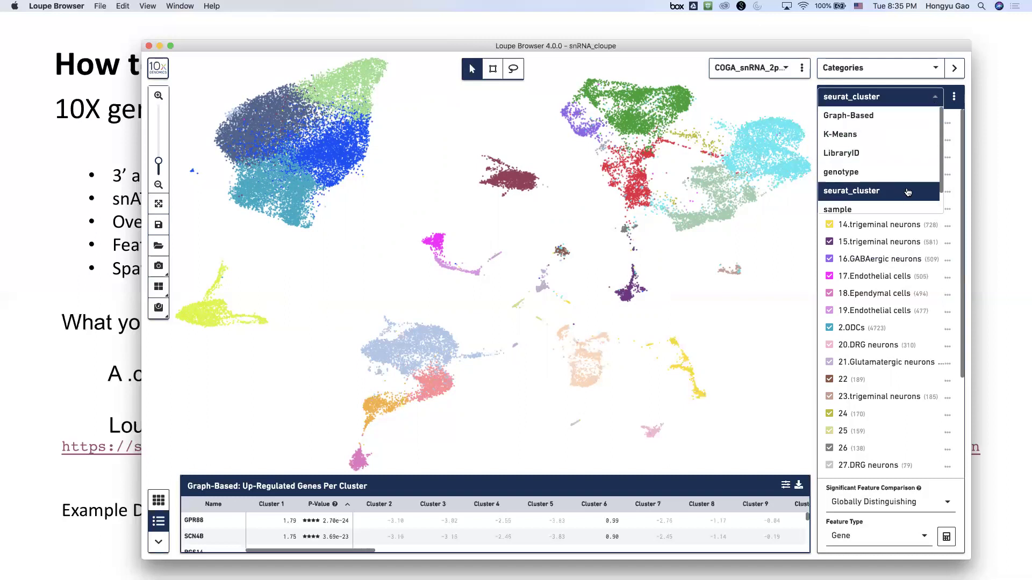
scroll(892, 193, down, 2)
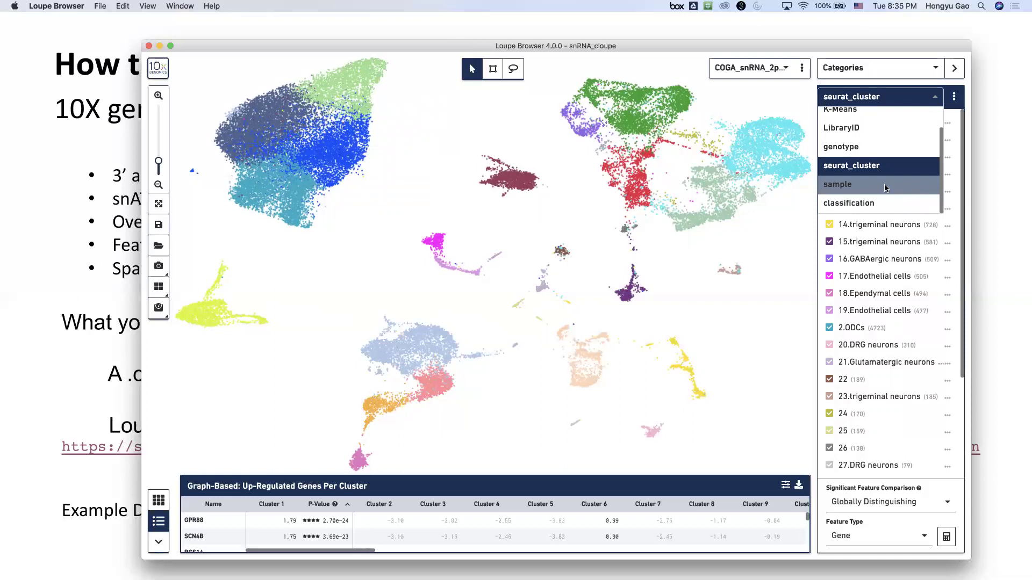
click(886, 188)
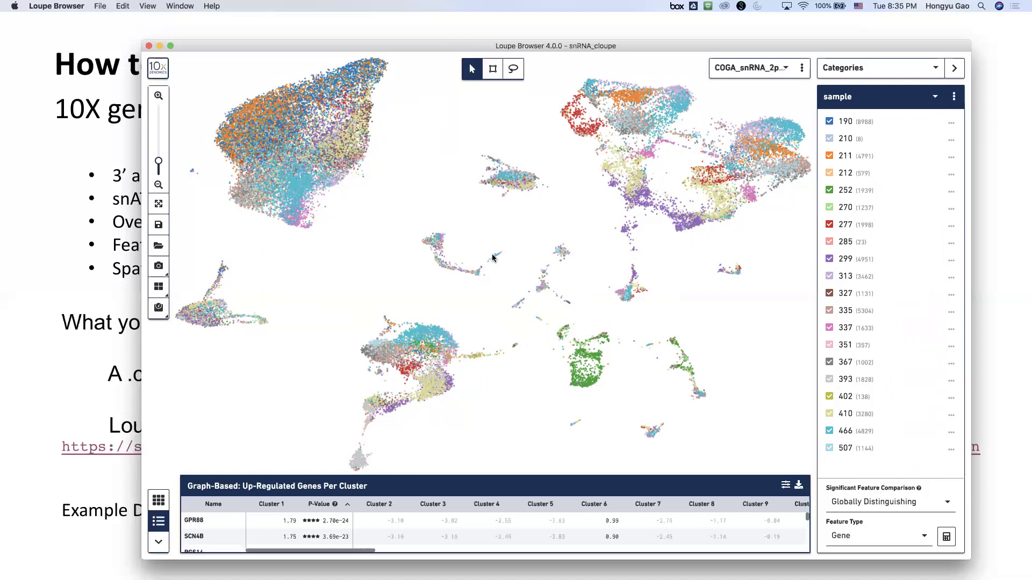
Colour cells by classification: Control 33379, SubstanceAbuse 9827, SubstanceDependence 5416.
click(935, 99)
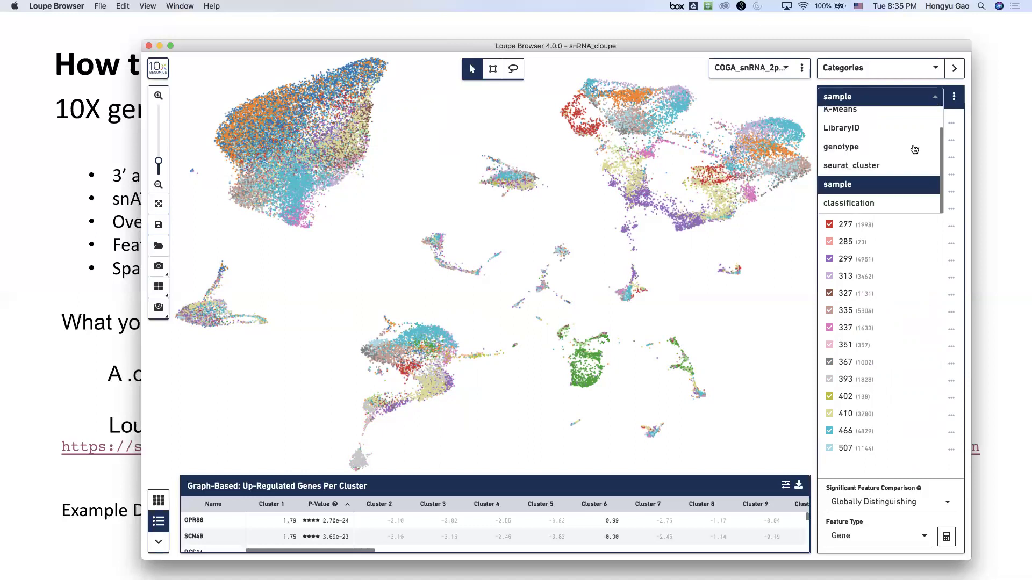
click(900, 207)
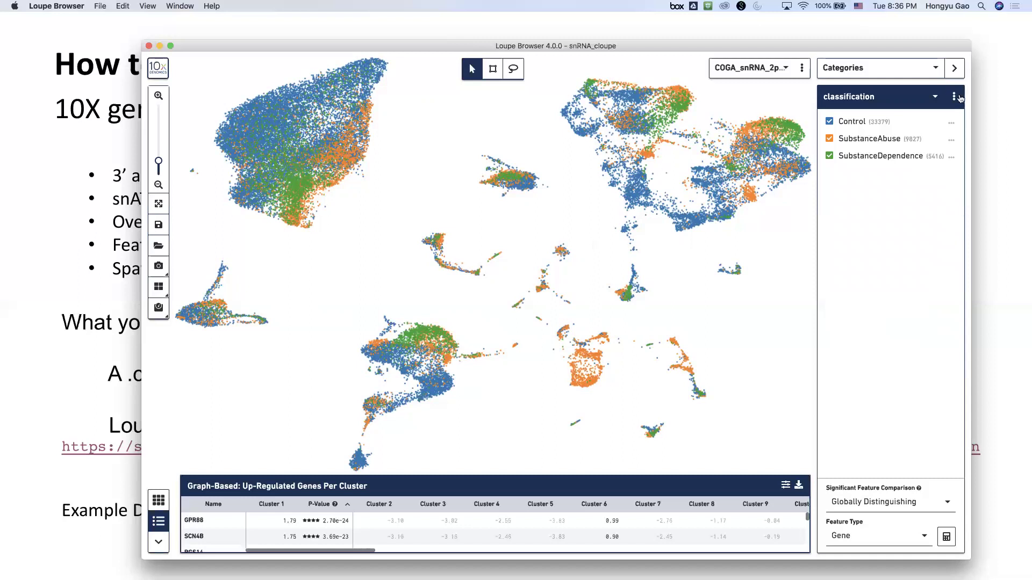
click(937, 70)
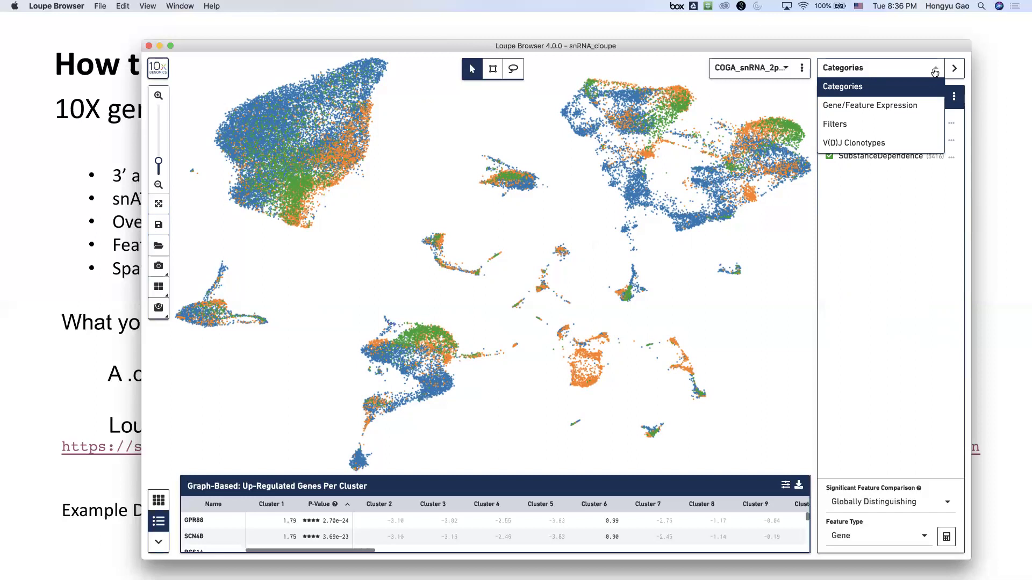
Switch to Gene/Feature Expression and show GJA1, then ALDH1L1 expression on a Log2 0–5 scale.
click(921, 106)
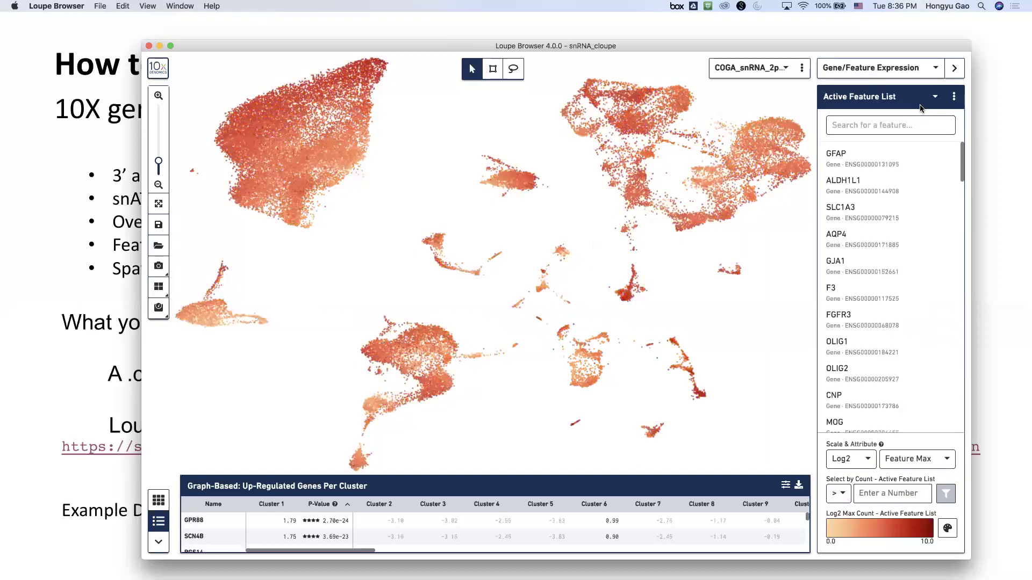
click(865, 128)
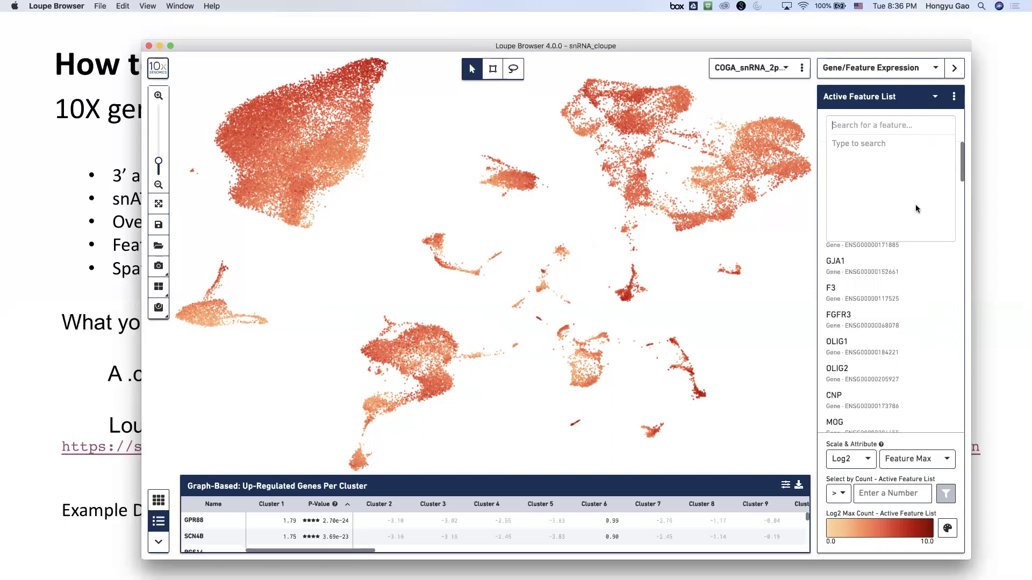
mouse_move(914, 264)
click(862, 273)
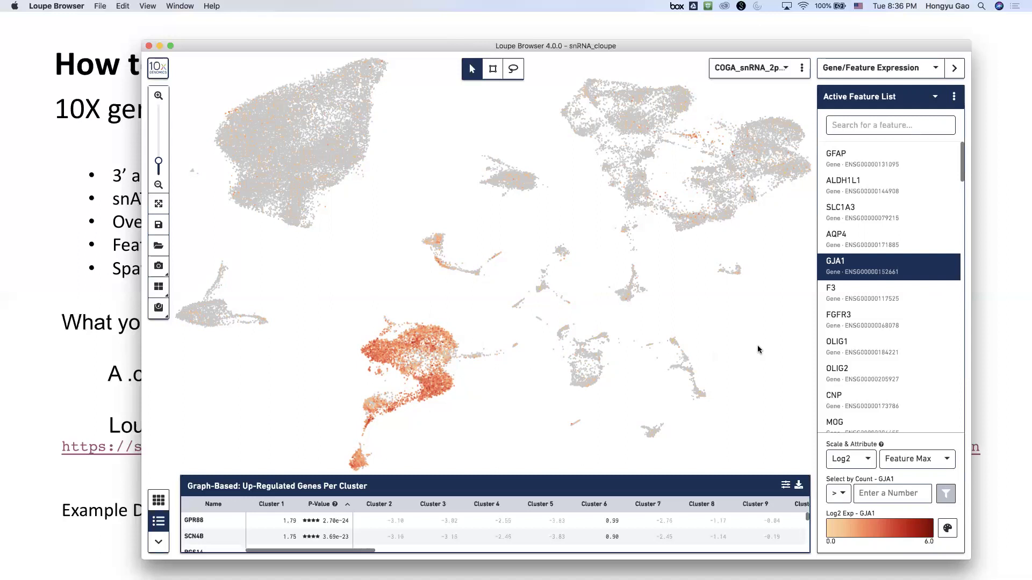
click(860, 188)
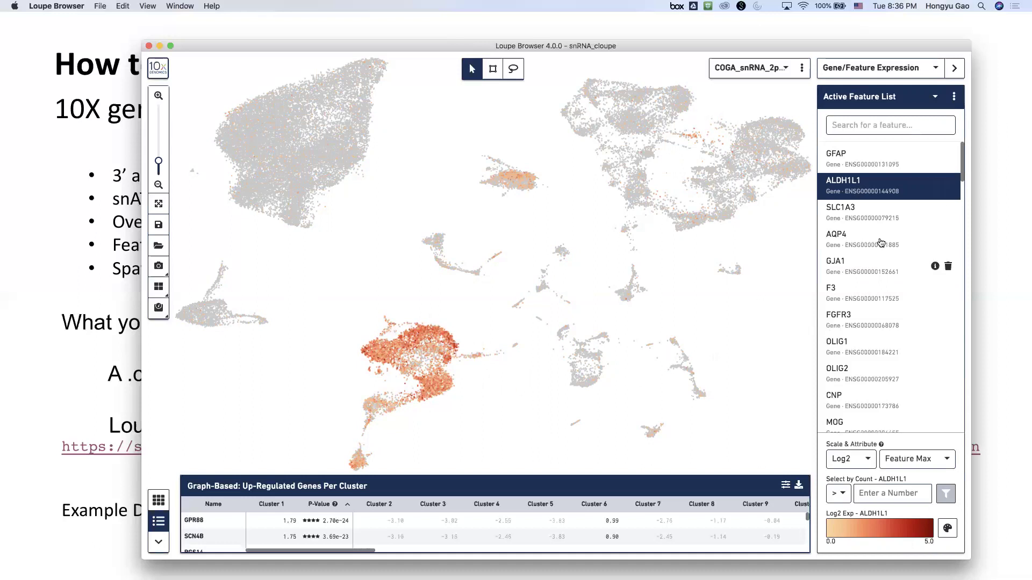
mouse_move(866, 191)
mouse_move(895, 221)
mouse_move(850, 226)
Split the plot by classification into four panels, each coloured by GFAP expression (Log2 0–7).
click(159, 287)
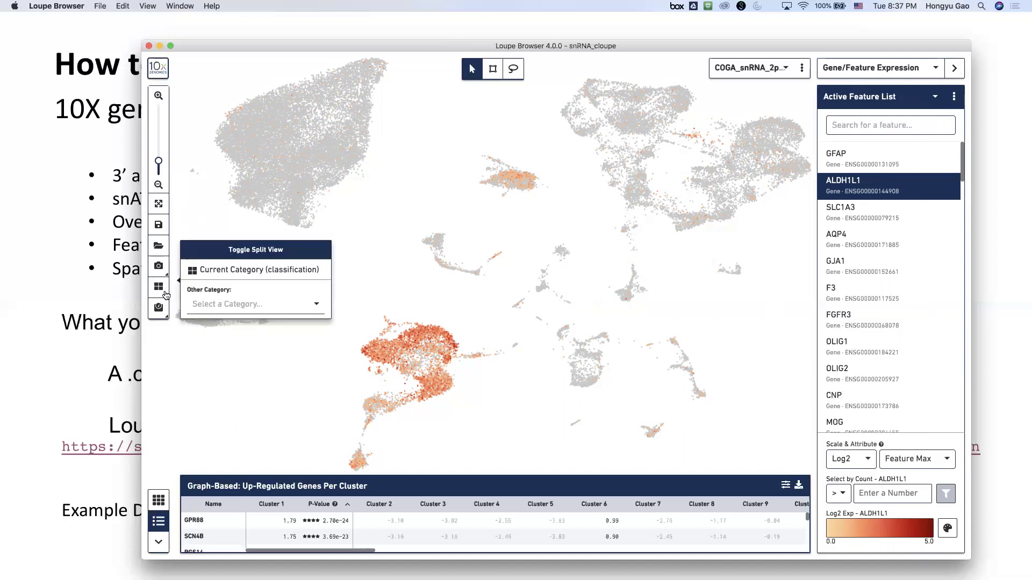
click(308, 305)
scroll(312, 371, down, 5)
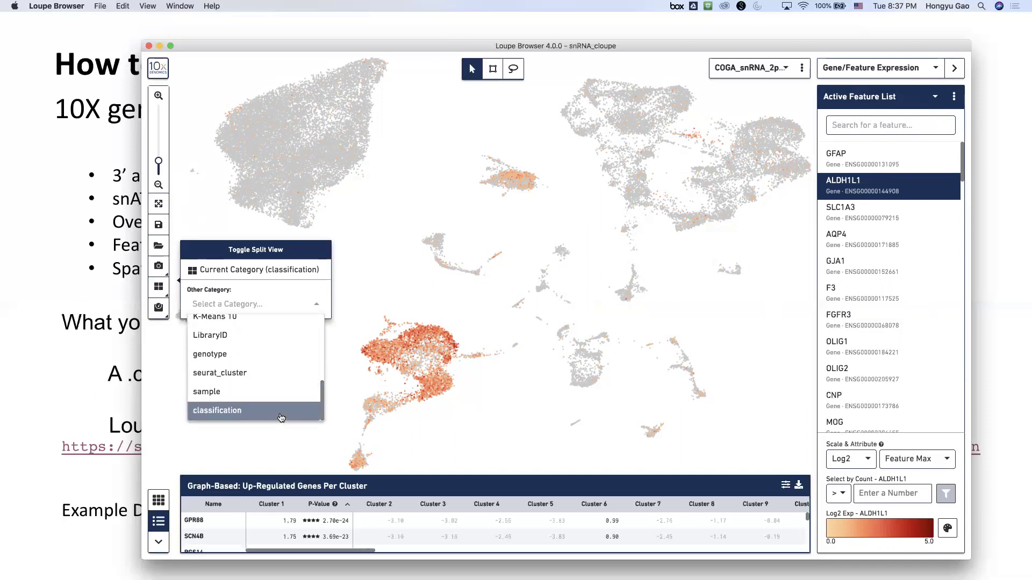
click(524, 400)
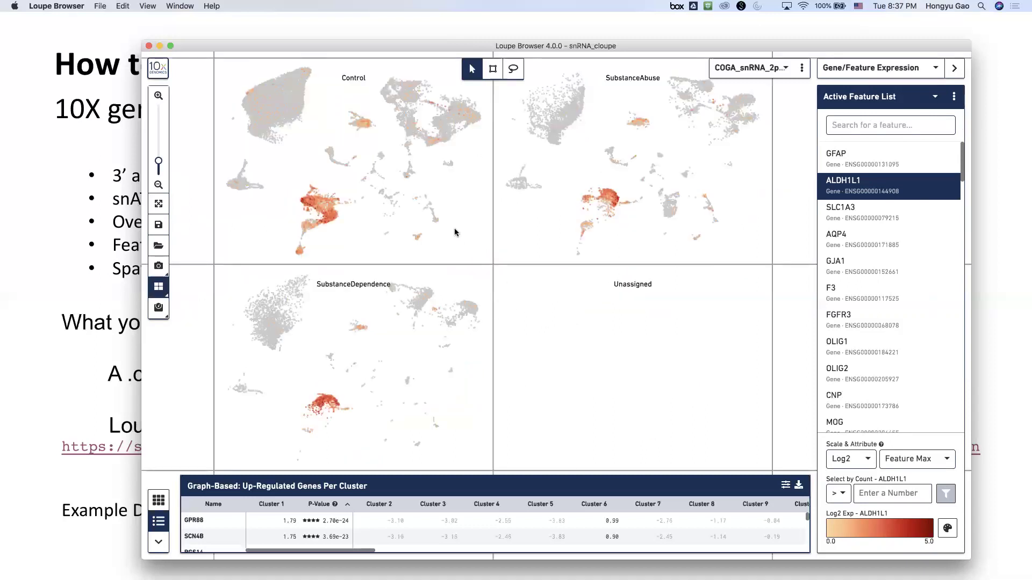
scroll(454, 233, down, 3)
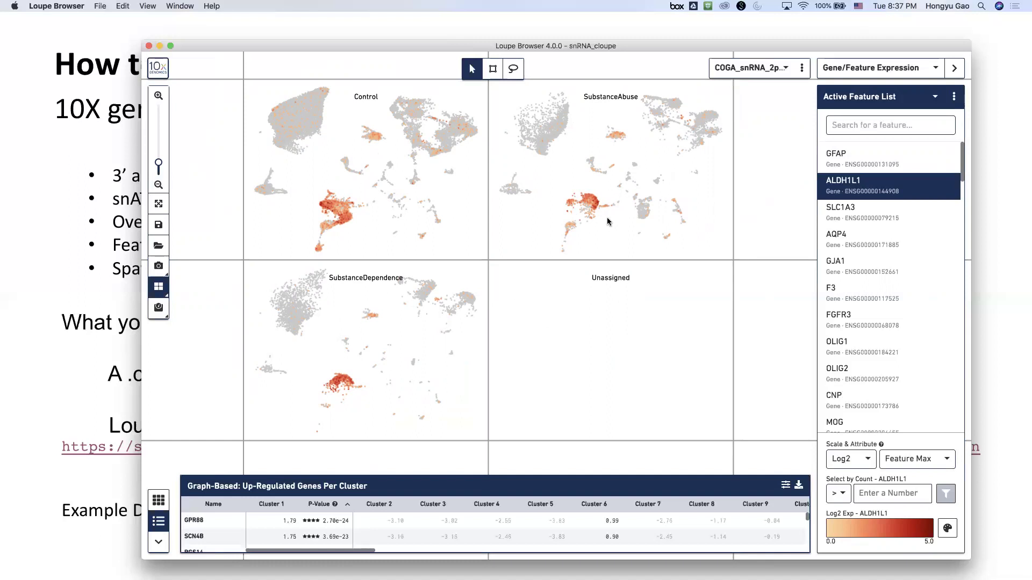
click(845, 162)
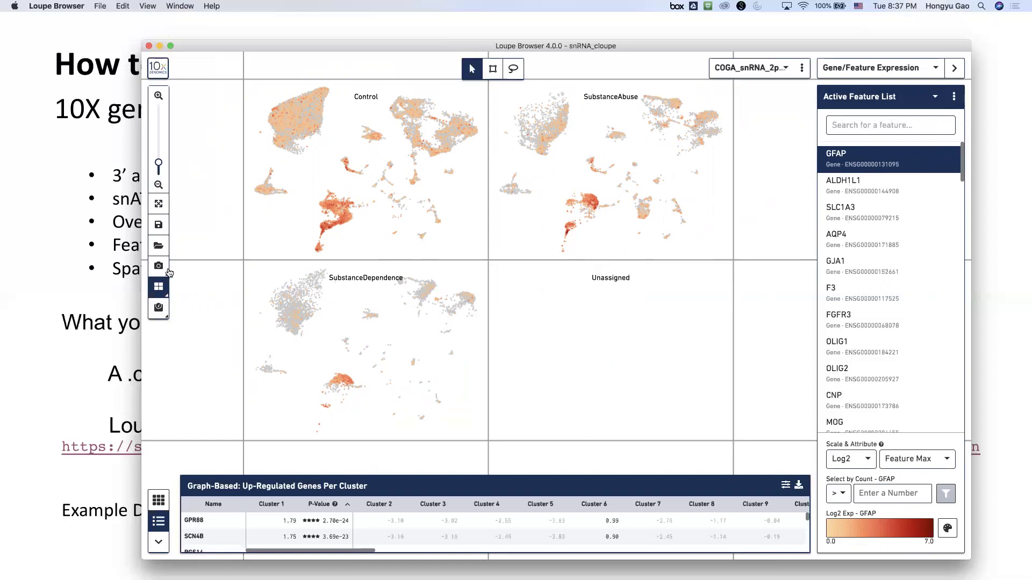
click(168, 270)
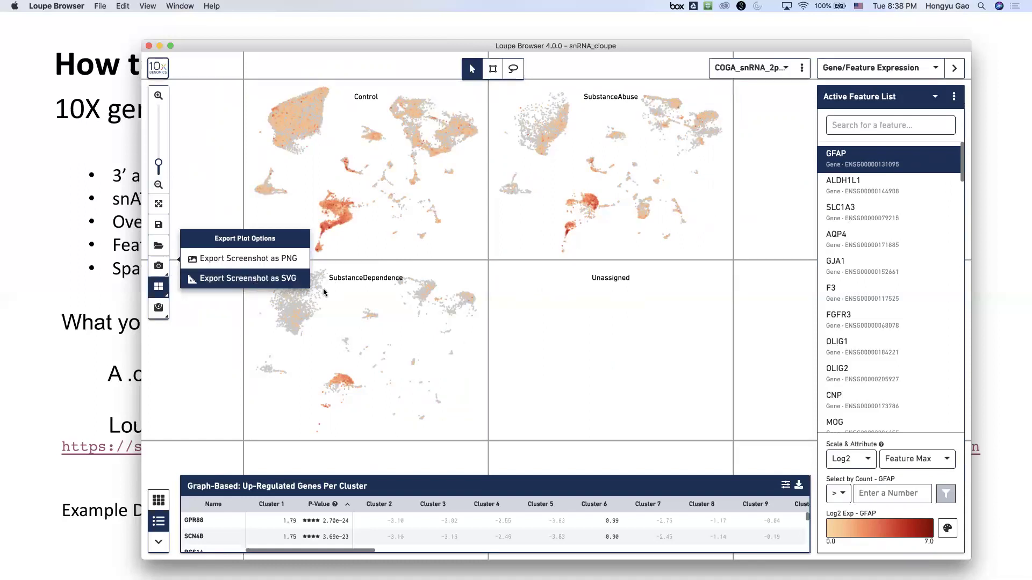
click(395, 326)
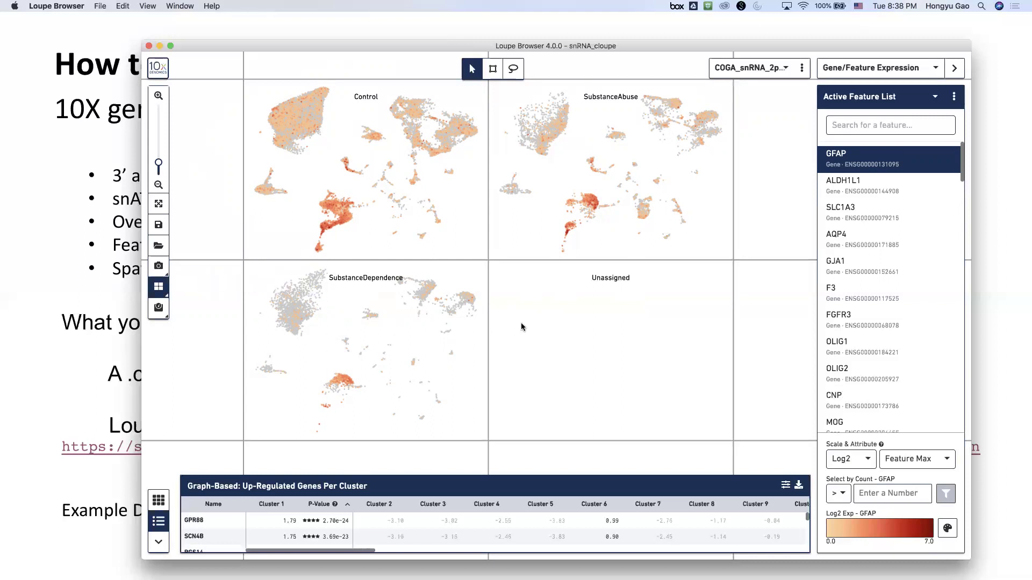